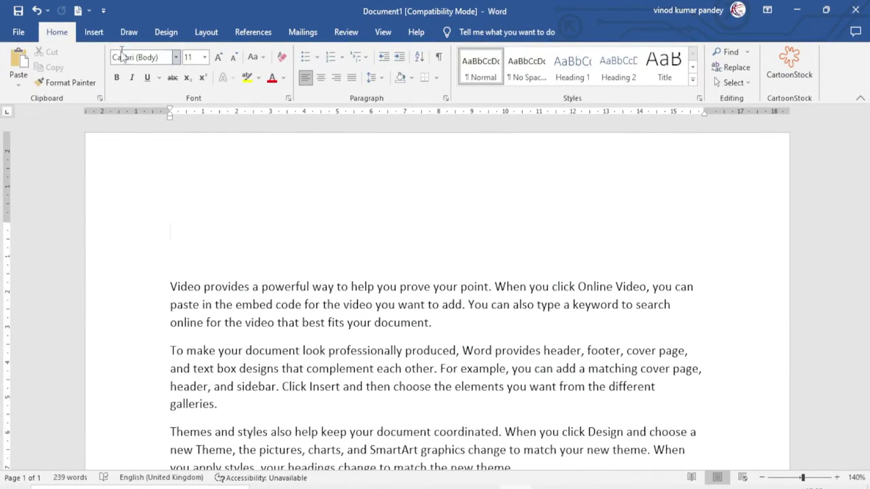
Insert the current date and time in the 28/03/2023 12:09 format at the top of the document.
{"action": "left_click", "coordinate": [94, 33]}
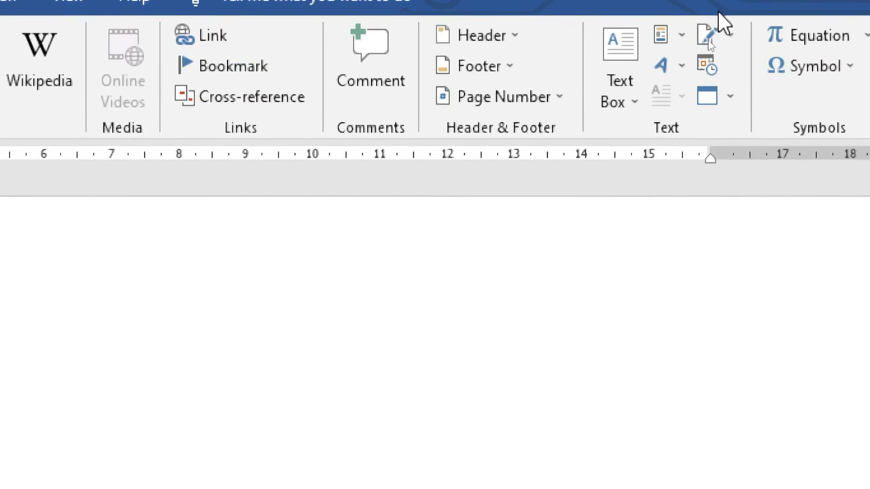
{"action": "left_click", "coordinate": [705, 68]}
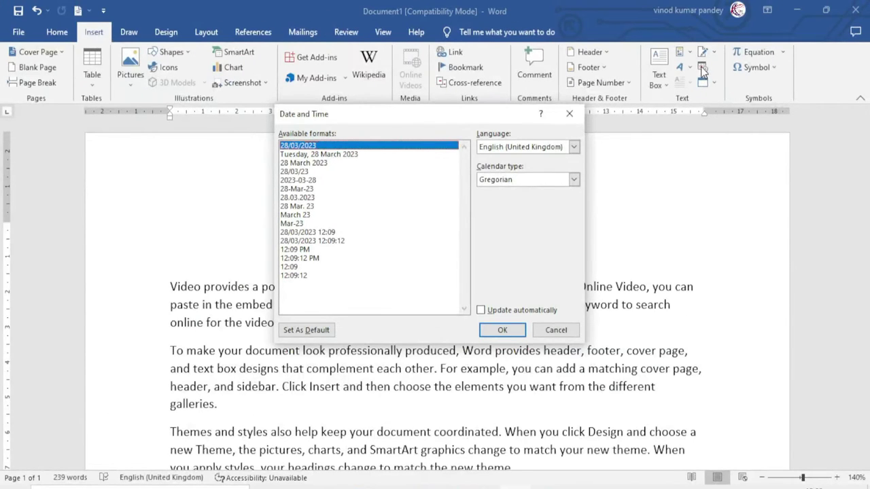
{"action": "left_click_drag", "start_coordinate": [467, 118], "coordinate": [456, 141]}
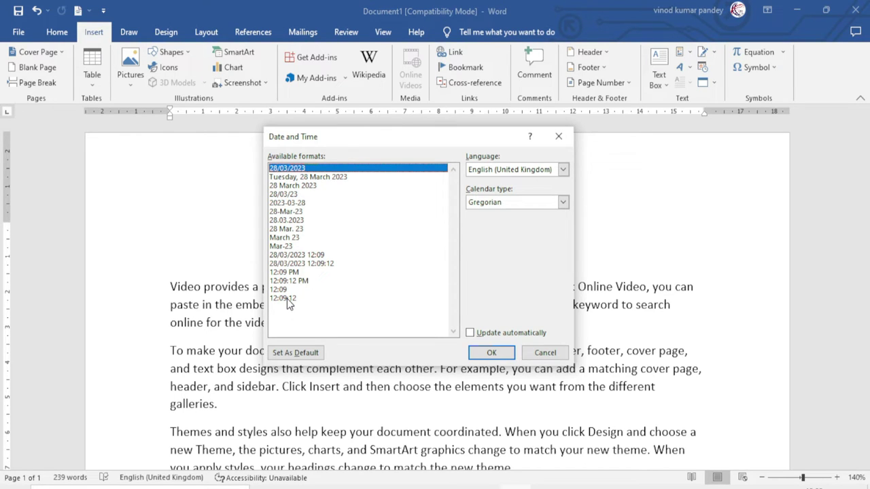
{"action": "left_click", "coordinate": [299, 255]}
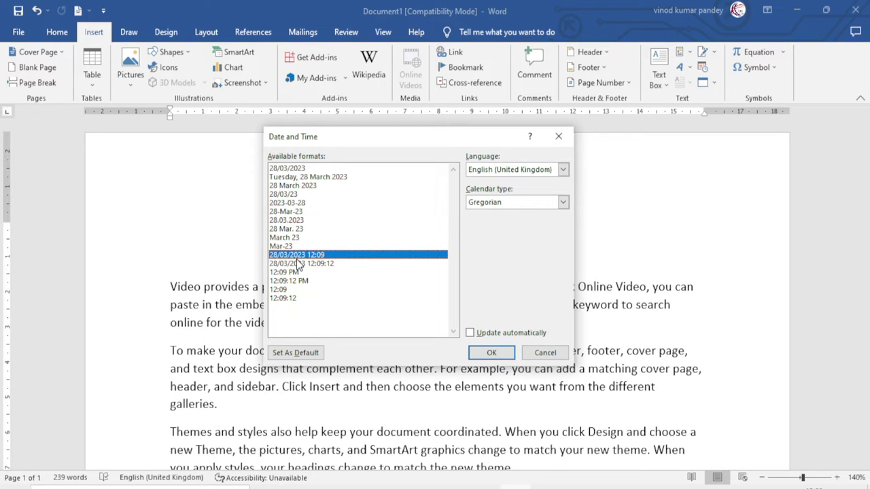
{"action": "left_click", "coordinate": [492, 354]}
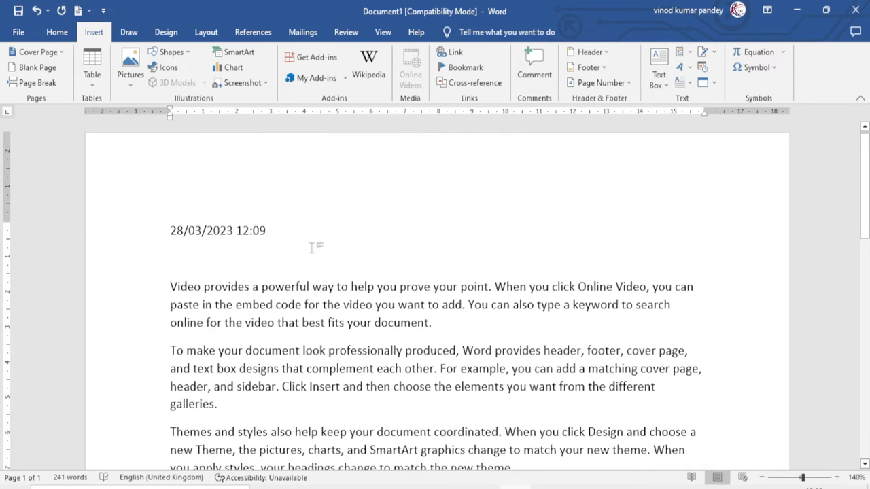
On a new line, insert a Hindi-language date in the 28-मार्च-2023 format.
{"action": "key", "text": "Return"}
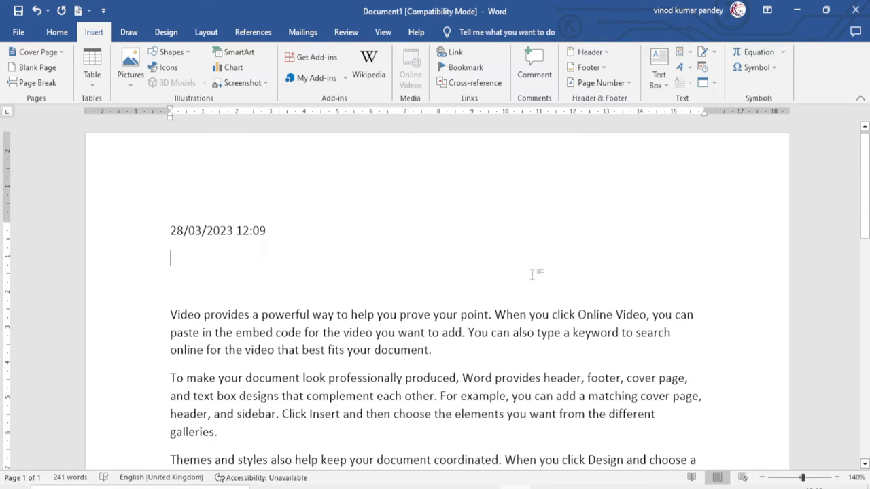
{"action": "left_click", "coordinate": [702, 68]}
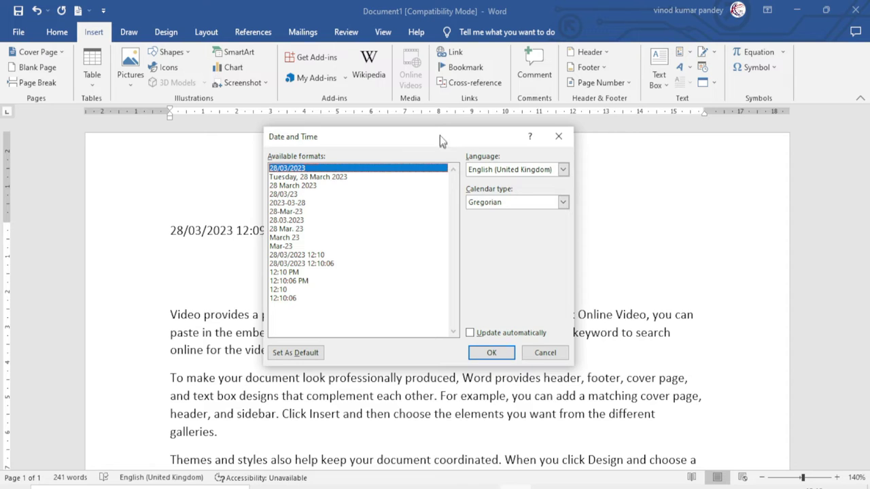
{"action": "left_click_drag", "start_coordinate": [440, 135], "coordinate": [436, 171]}
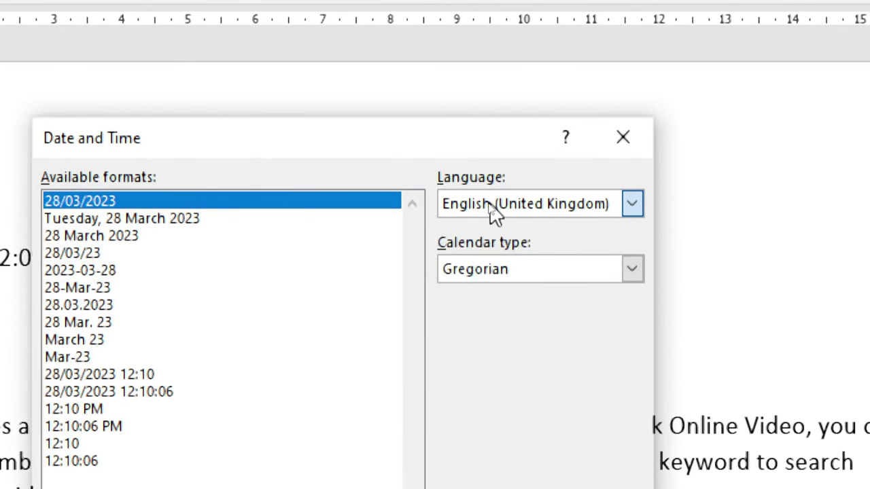
{"action": "left_click", "coordinate": [487, 205]}
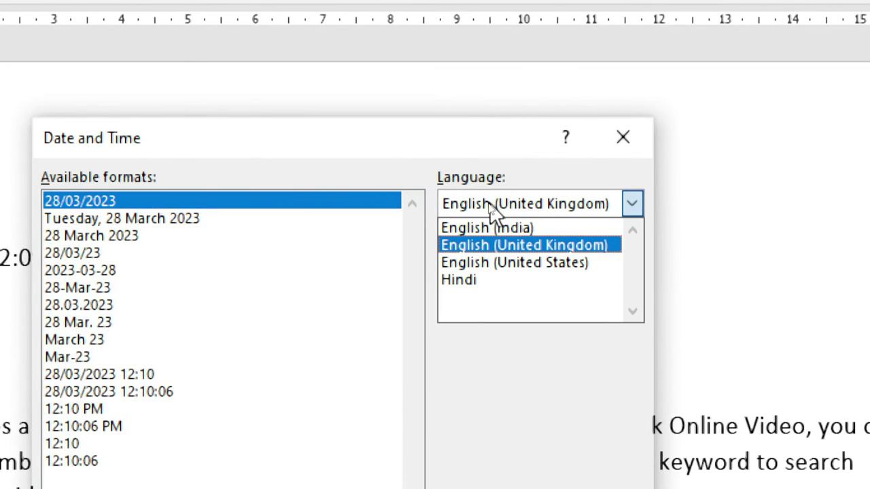
{"action": "left_click", "coordinate": [474, 295]}
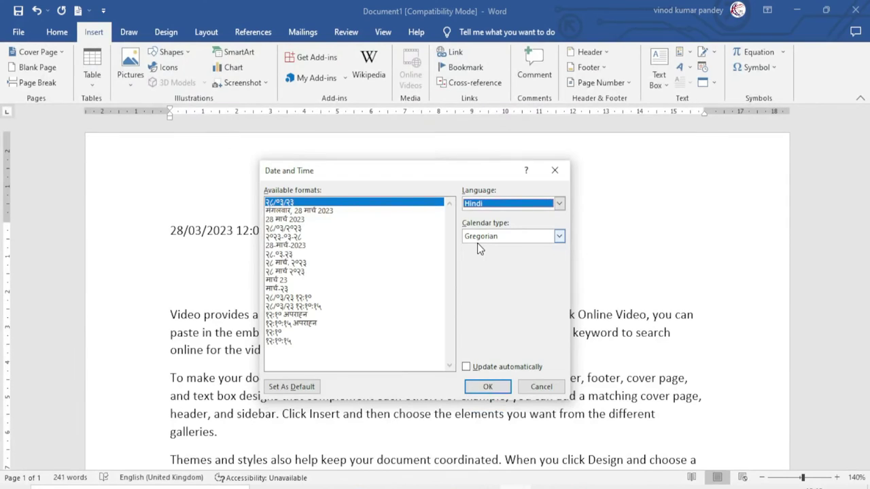
{"action": "left_click_drag", "start_coordinate": [418, 175], "coordinate": [485, 153]}
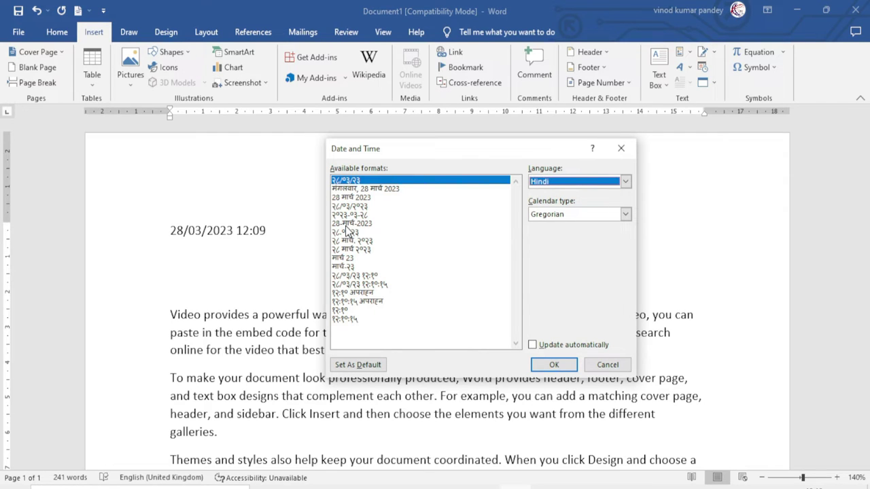
{"action": "left_click", "coordinate": [352, 225]}
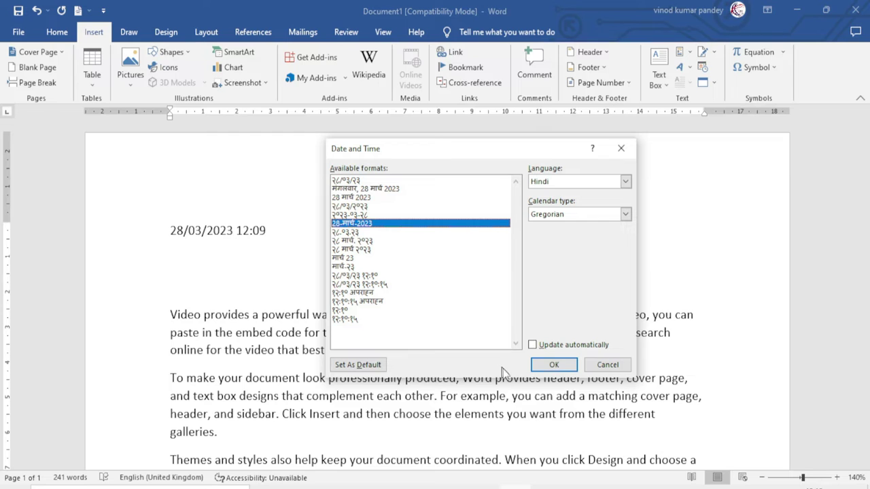
{"action": "left_click", "coordinate": [555, 365]}
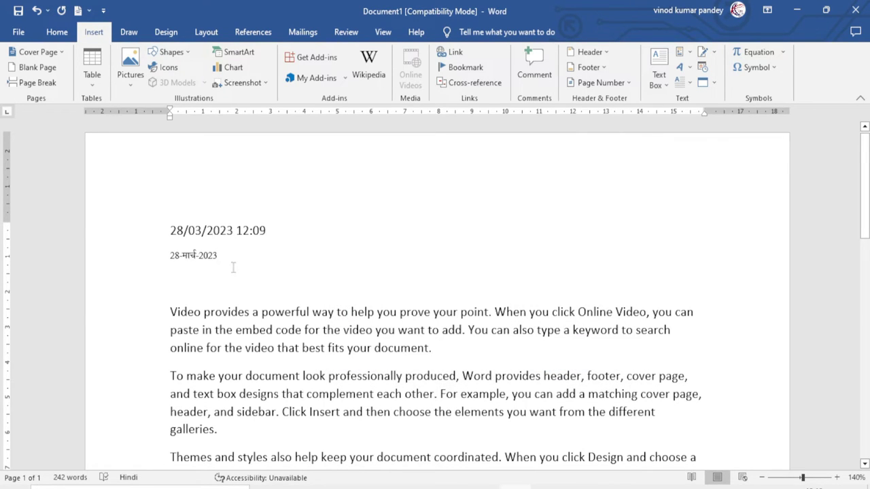
On a new line, insert an auto-updating date with seconds, 28/03/2023 12:11:13.
{"action": "scroll", "coordinate": [197, 272], "scroll_direction": "up", "scroll_amount": 1}
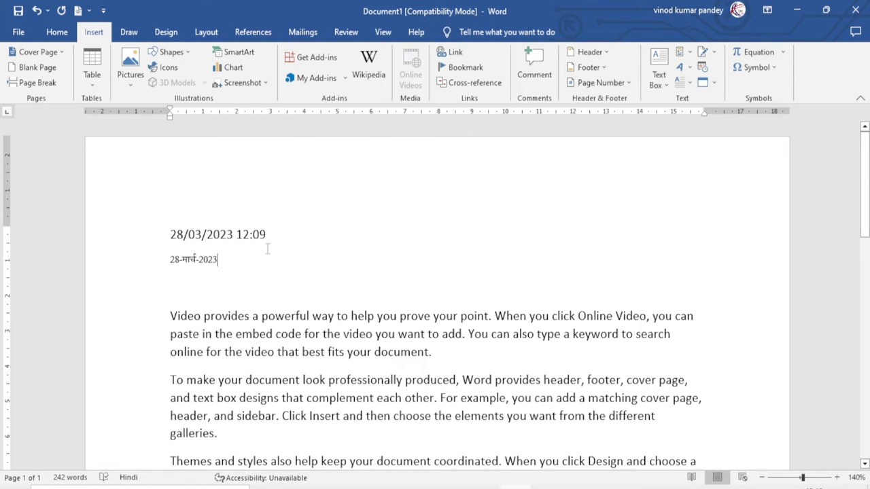
{"action": "key", "text": "Return"}
{"action": "key", "text": "Return"}
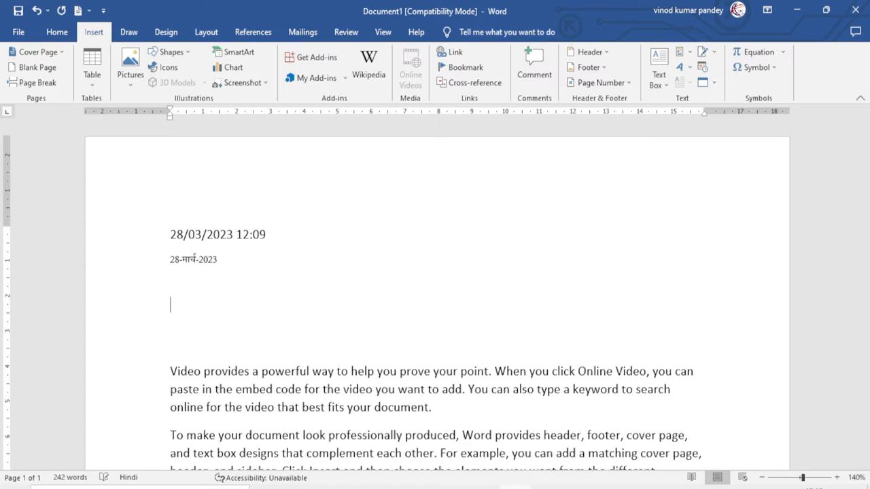
{"action": "left_click", "coordinate": [702, 66]}
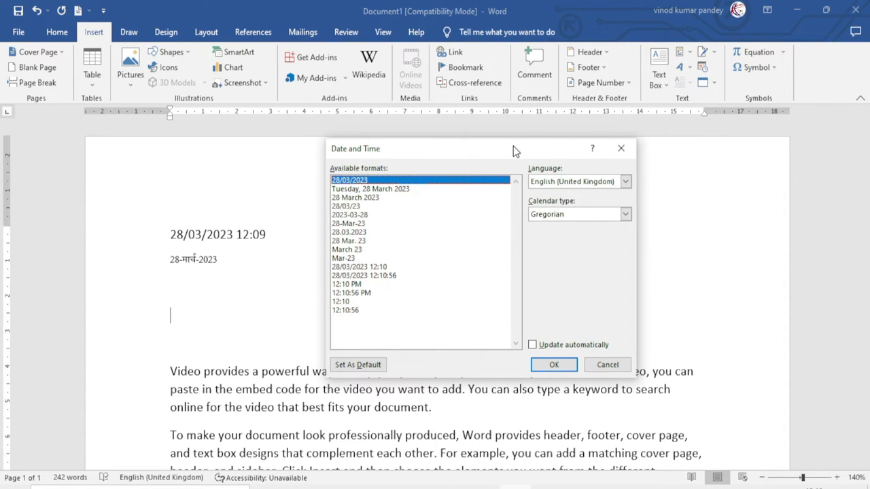
{"action": "left_click_drag", "start_coordinate": [512, 146], "coordinate": [540, 130]}
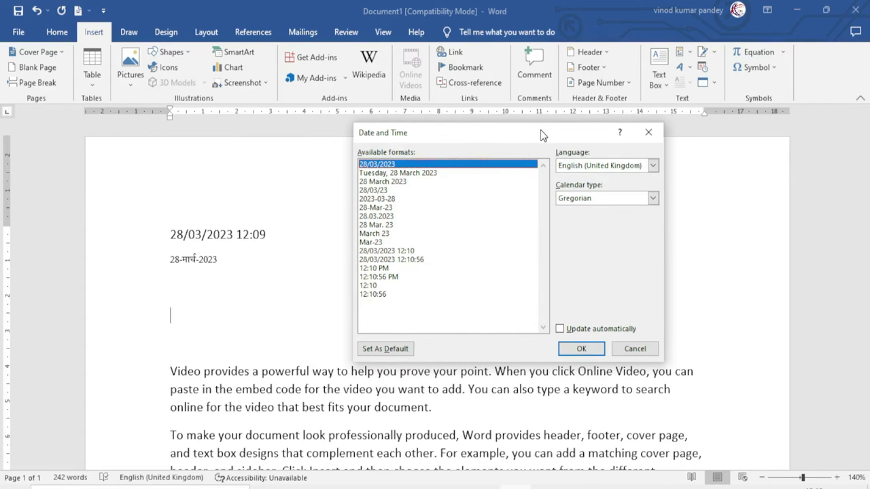
{"action": "left_click", "coordinate": [401, 259]}
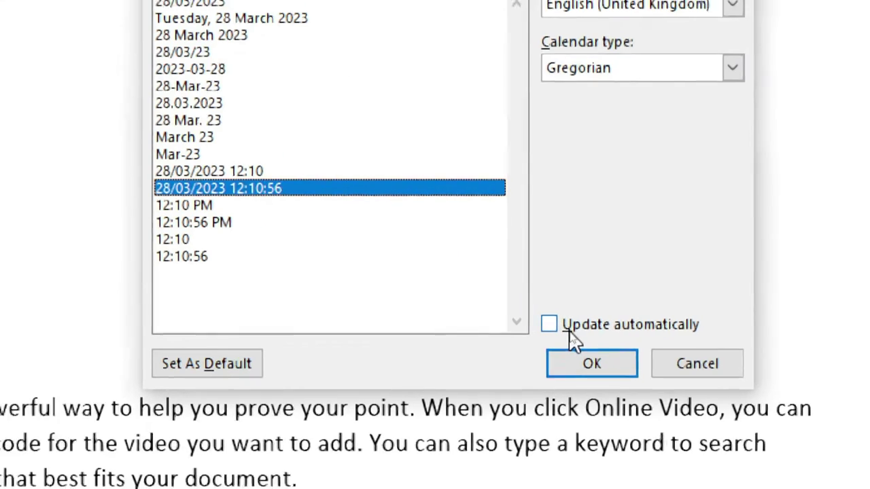
{"action": "left_click", "coordinate": [551, 328]}
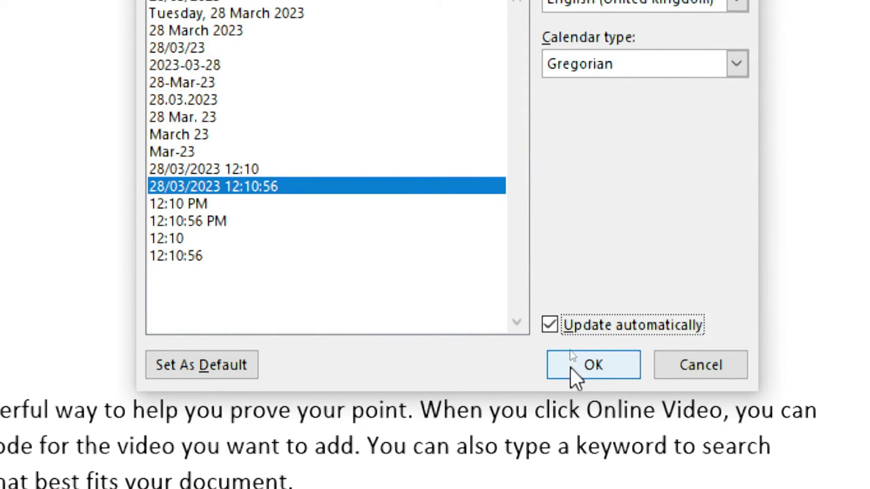
{"action": "left_click", "coordinate": [593, 366]}
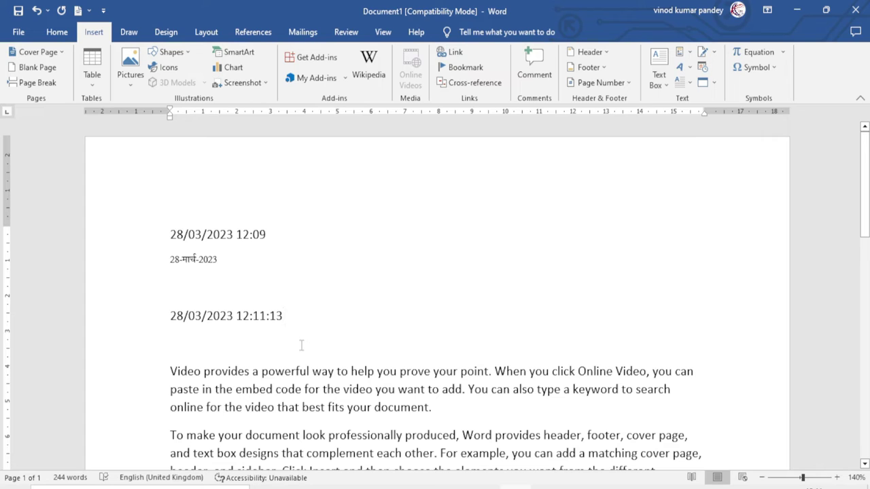
Save the document under the file name 'Date & Time'.
{"action": "key", "text": "ctrl+s"}
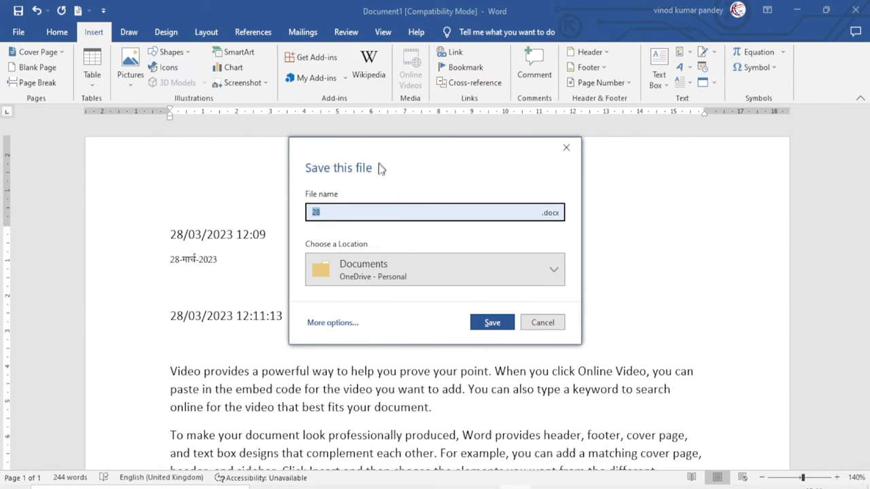
{"action": "left_click", "coordinate": [333, 213]}
{"action": "key", "text": "BackSpace"}
{"action": "key", "text": "BackSpace"}
{"action": "type", "text": "Date "}
{"action": "type", "text": "& Time"}
{"action": "left_click", "coordinate": [489, 323]}
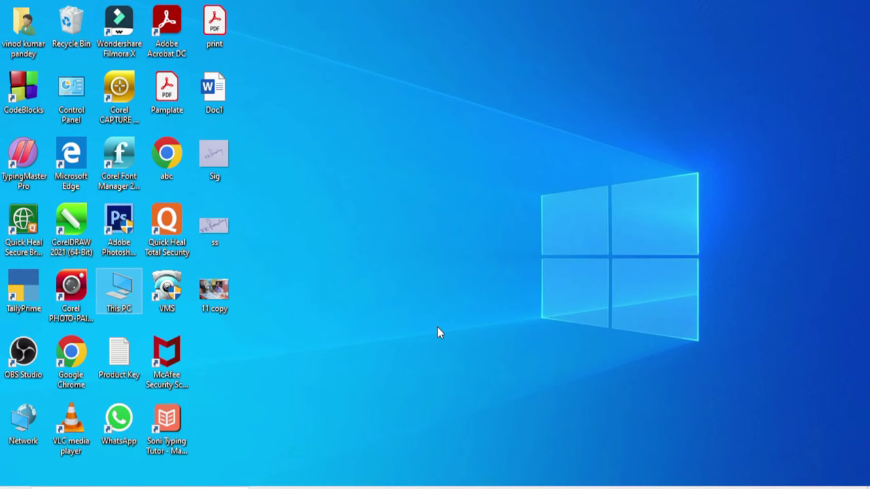
Launch Word through the winword Run command and reopen the recent Date & Time document.
{"action": "key", "text": "super+r"}
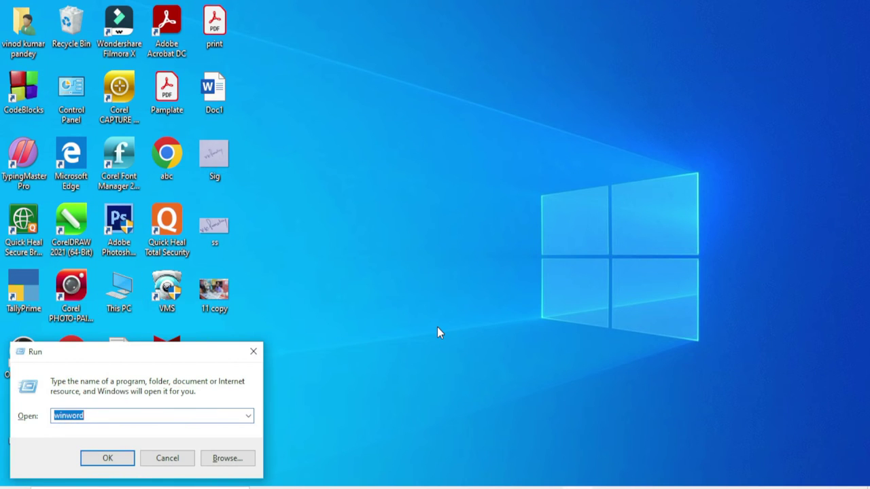
{"action": "key", "text": "Return"}
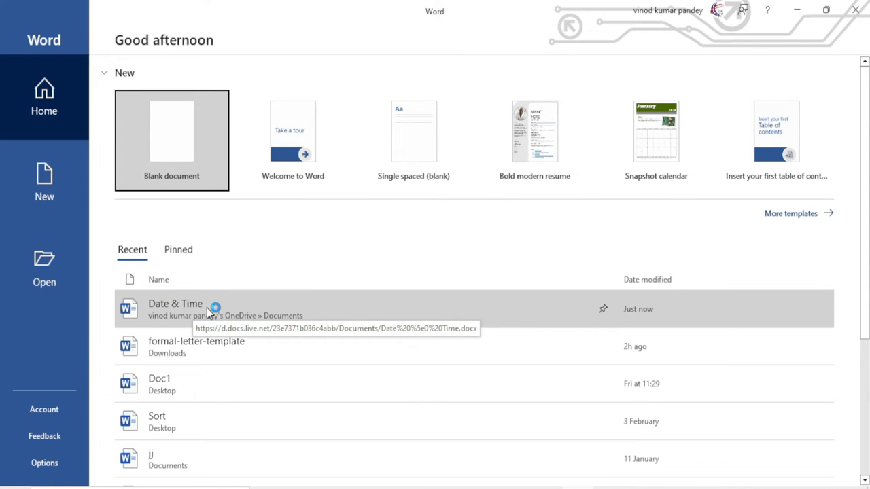
{"action": "left_click", "coordinate": [189, 310]}
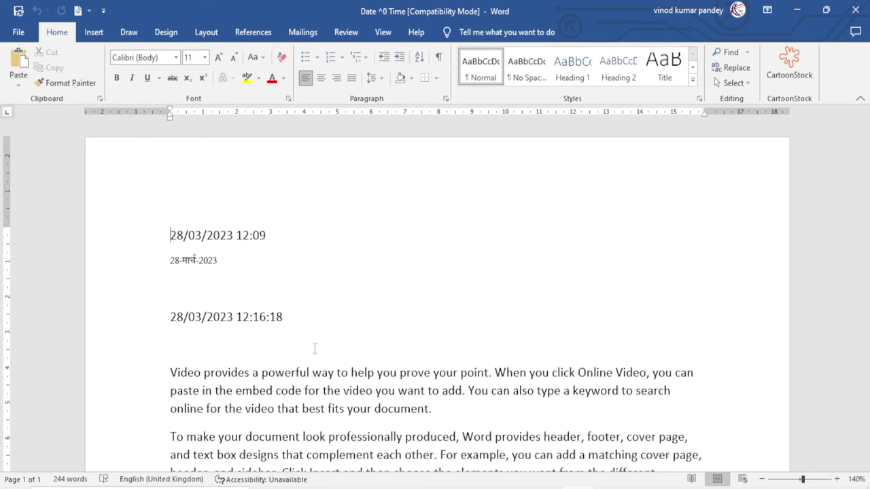
Delete the three date lines and open the empty page header for editing.
{"action": "mouse_move", "coordinate": [290, 318]}
{"action": "left_mouse_down"}
{"action": "mouse_move", "coordinate": [190, 275]}
{"action": "mouse_move", "coordinate": [161, 235]}
{"action": "left_mouse_up"}
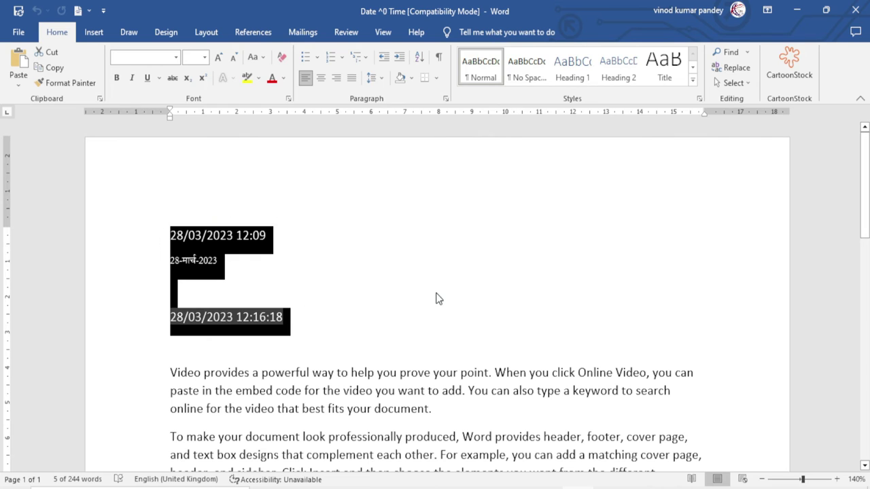
{"action": "key", "text": "Delete"}
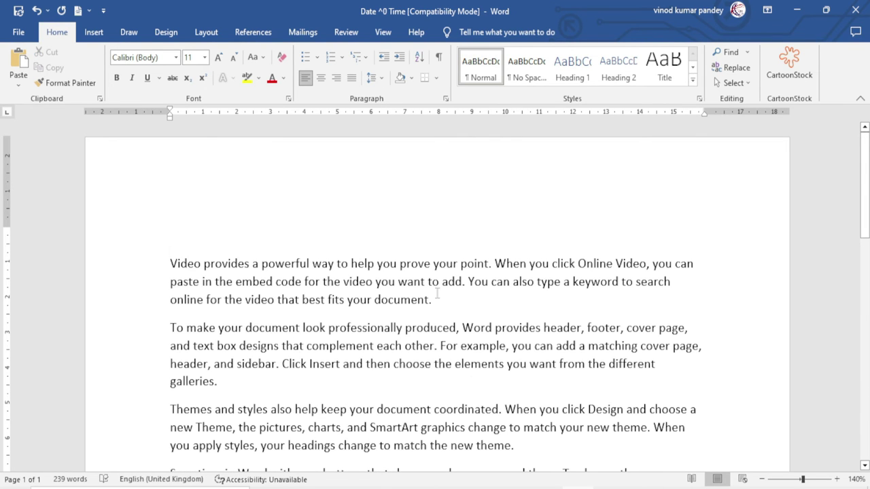
{"action": "double_click", "coordinate": [195, 209]}
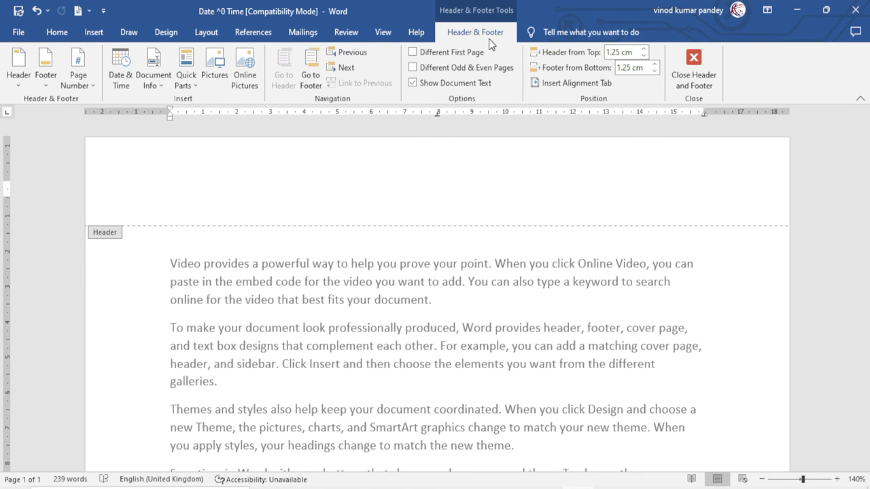
Insert an auto-updating 28/03/2023 12:18 date and time into the header, then close the header.
{"action": "left_click", "coordinate": [117, 76]}
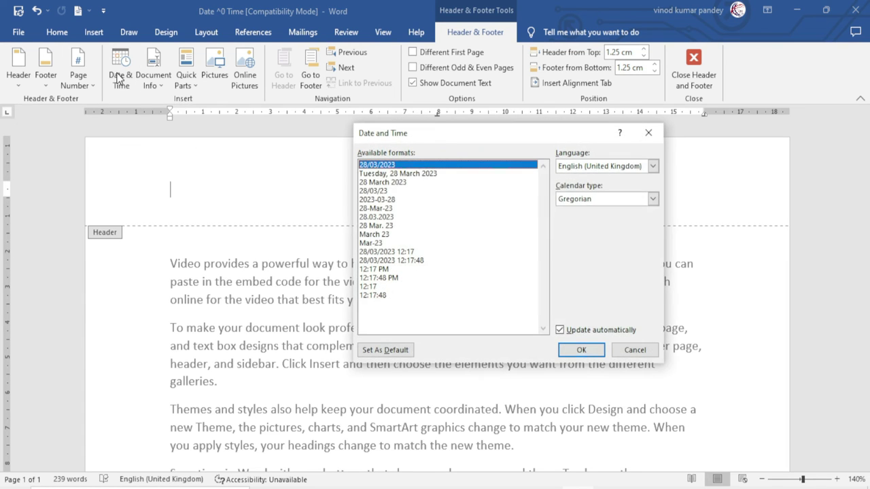
{"action": "left_click_drag", "start_coordinate": [447, 136], "coordinate": [408, 144]}
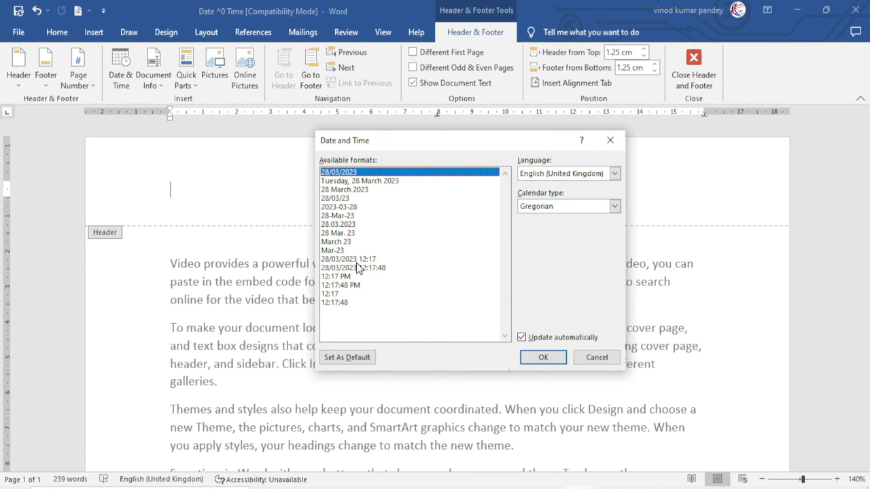
{"action": "left_click", "coordinate": [358, 261]}
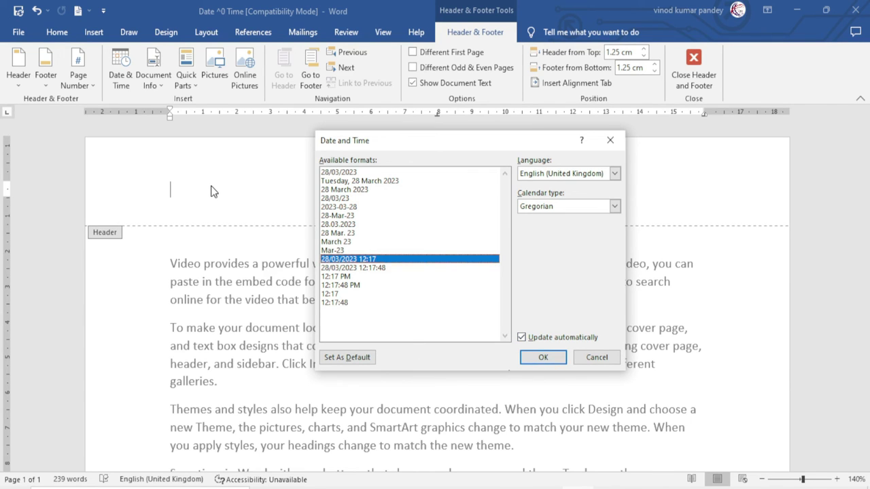
{"action": "left_click", "coordinate": [542, 358]}
{"action": "double_click", "coordinate": [543, 363]}
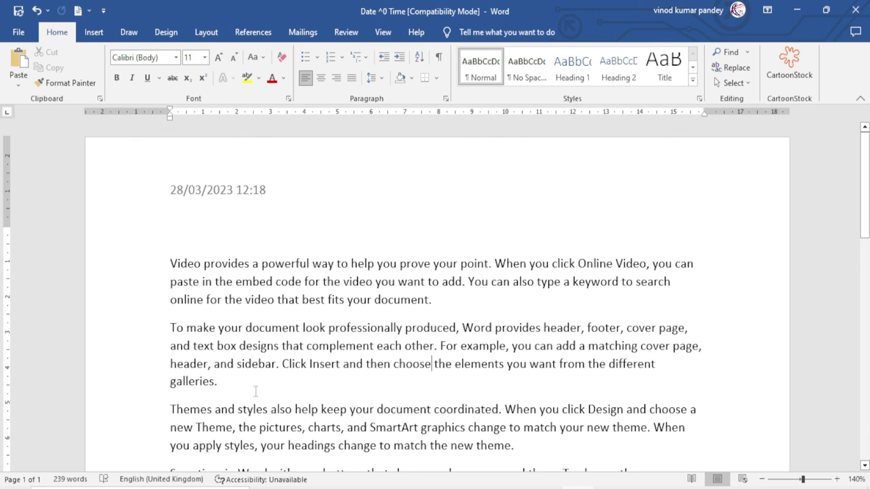
Insert a page break after 'galleries.' and zoom to 100% to see the header date on both pages.
{"action": "left_click", "coordinate": [226, 384]}
{"action": "key", "text": "ctrl+Return"}
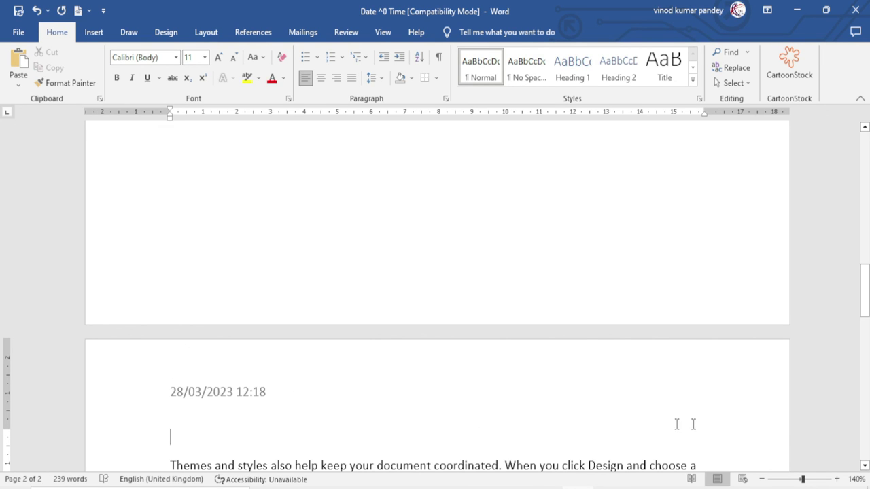
{"action": "left_click", "coordinate": [761, 479]}
{"action": "left_click", "coordinate": [762, 479]}
{"action": "left_click", "coordinate": [762, 479]}
{"action": "left_click", "coordinate": [762, 478]}
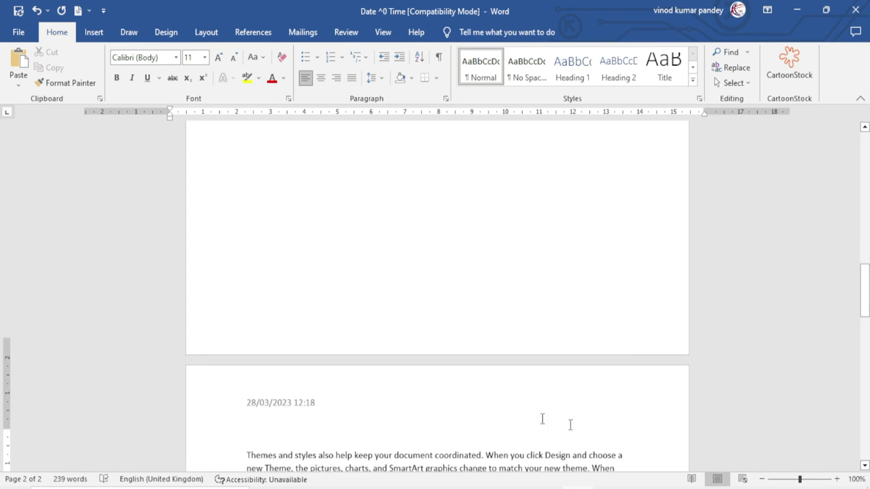
{"action": "scroll", "coordinate": [476, 415], "scroll_direction": "up", "scroll_amount": 5}
{"action": "scroll", "coordinate": [456, 406], "scroll_direction": "up", "scroll_amount": 3}
{"action": "scroll", "coordinate": [455, 406], "scroll_direction": "up", "scroll_amount": 3}
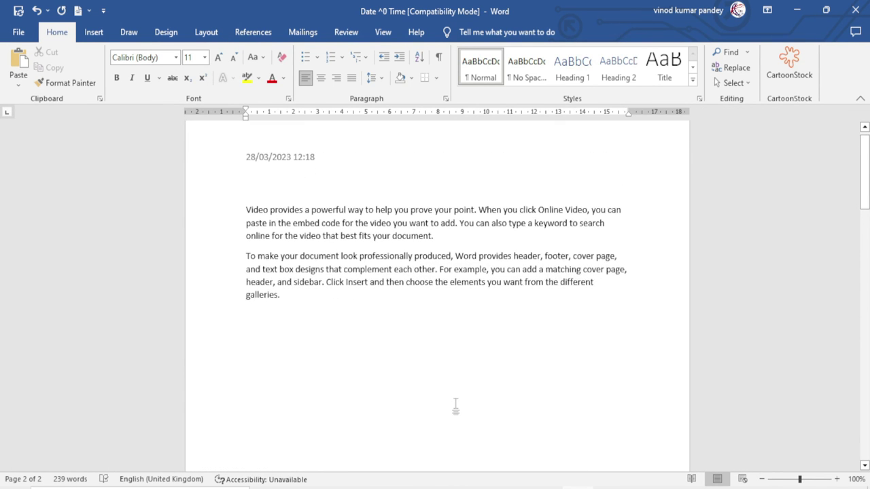